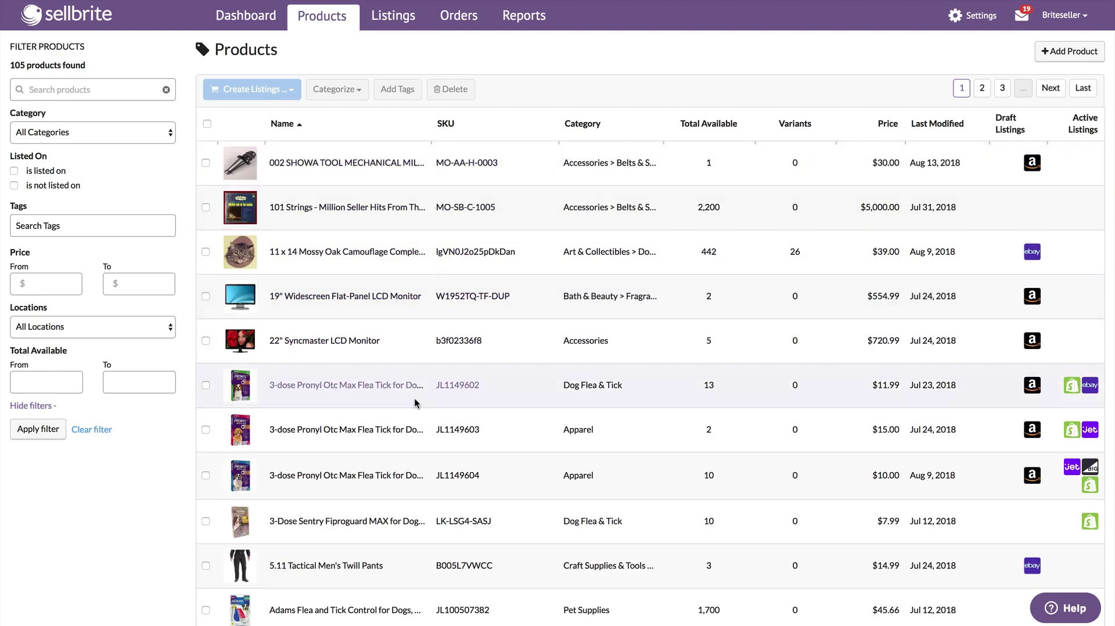
Step: Open the Amazon listings page from the Listings menu to see its 6 draft listings
mouse_move(325, 15)
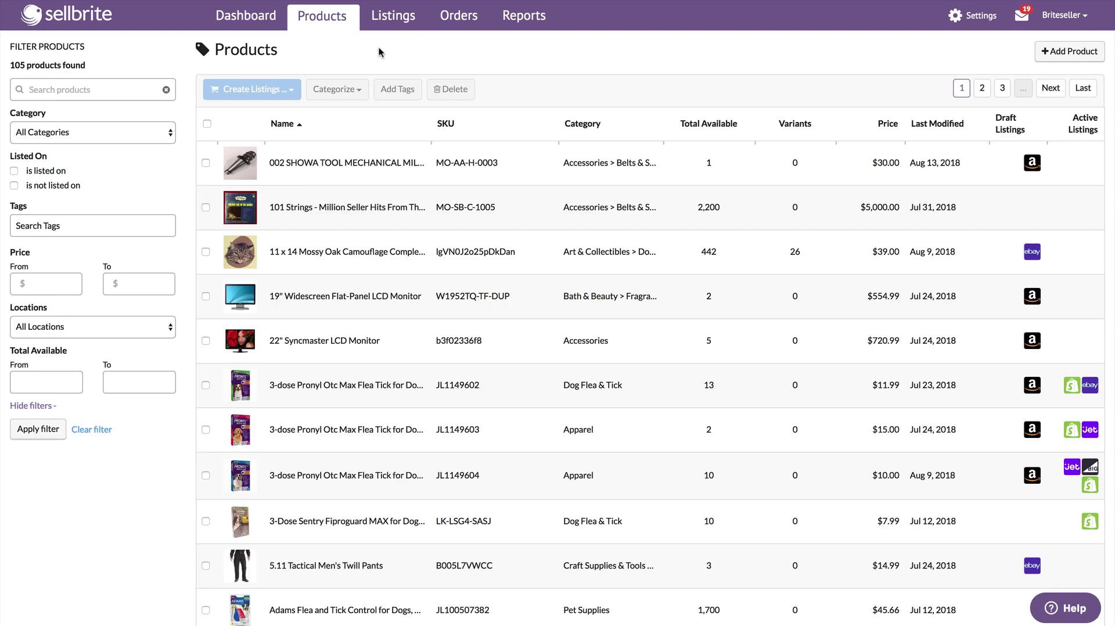
click(394, 16)
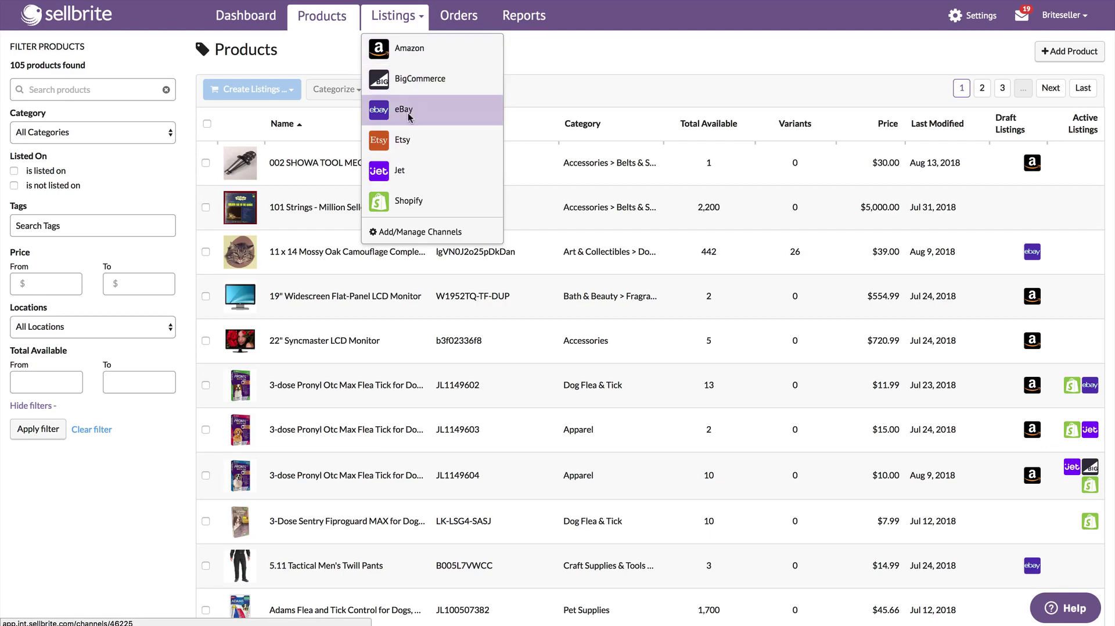
click(401, 51)
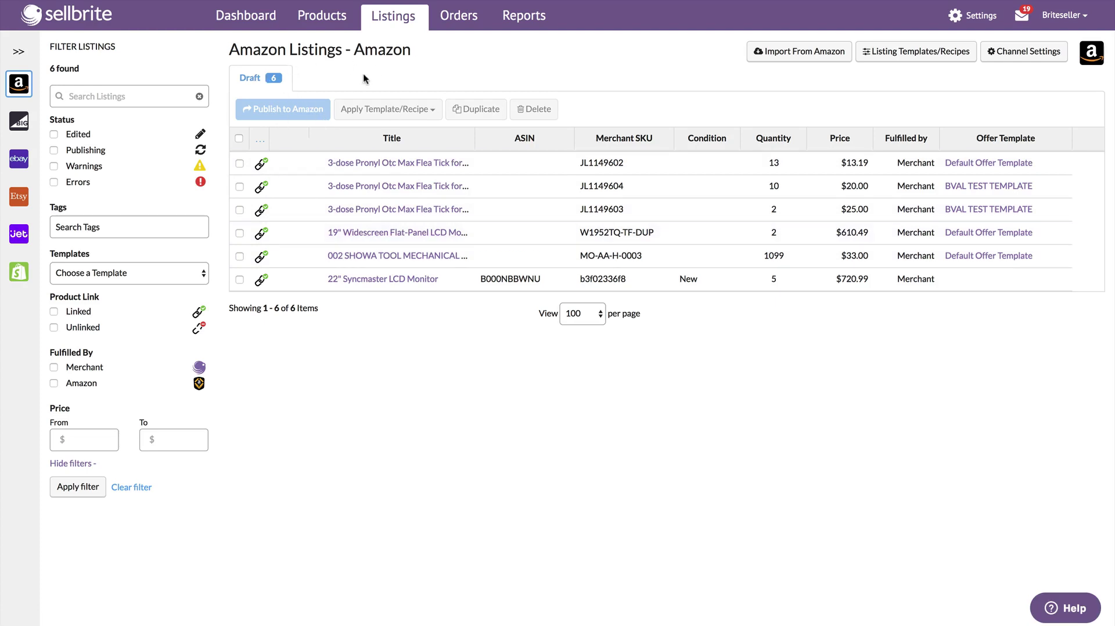
mouse_move(393, 16)
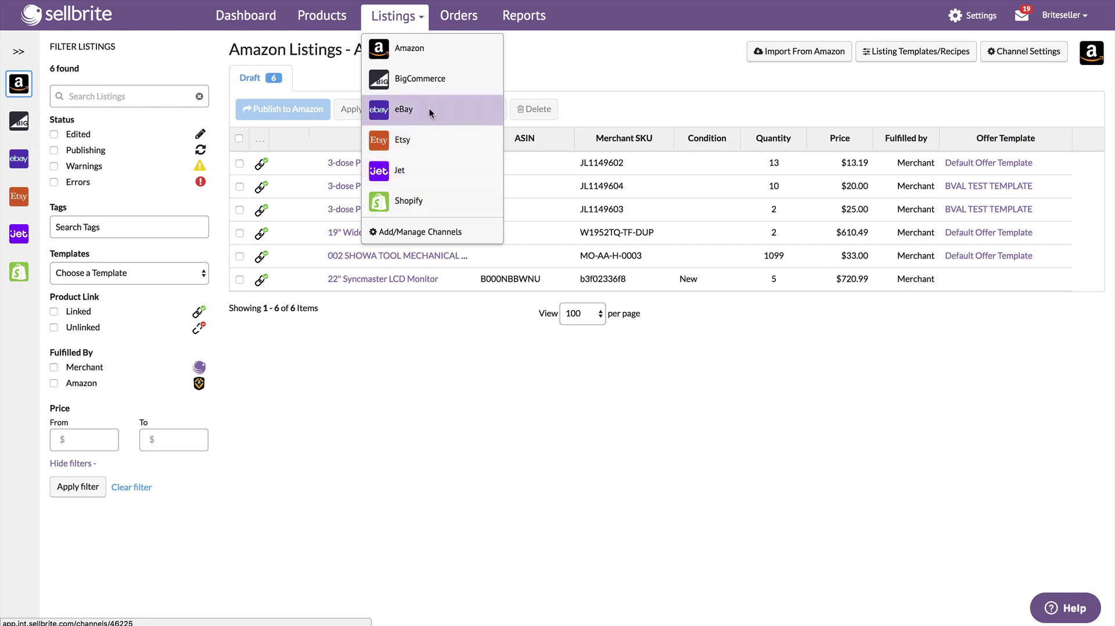
Step: View the BigCommerce listings, then go back to the Dashboard's setup guide
click(412, 79)
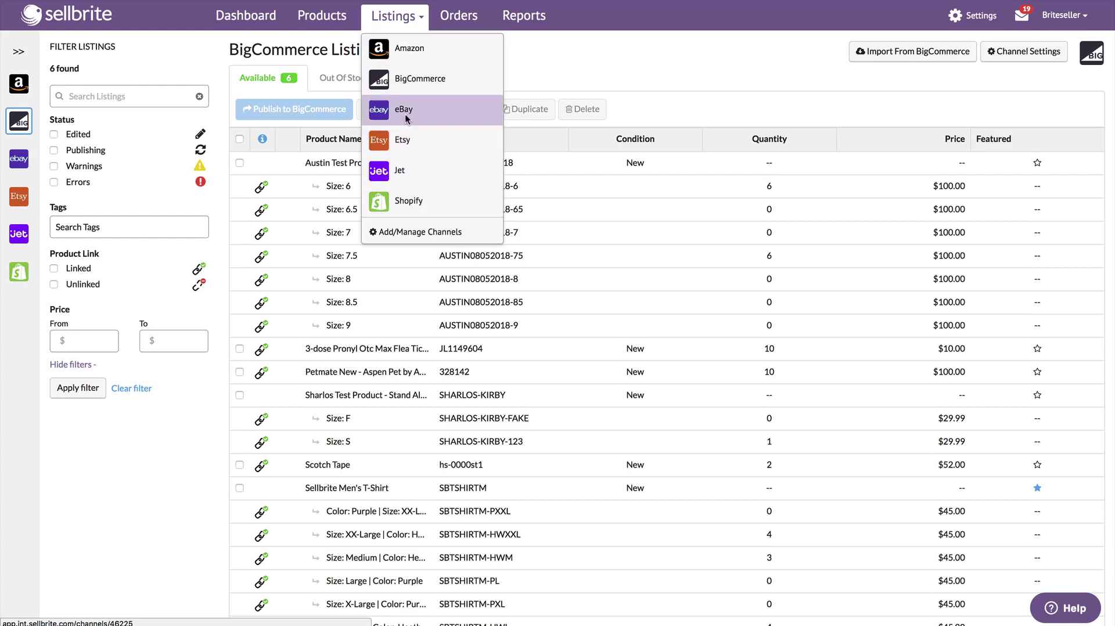
click(318, 16)
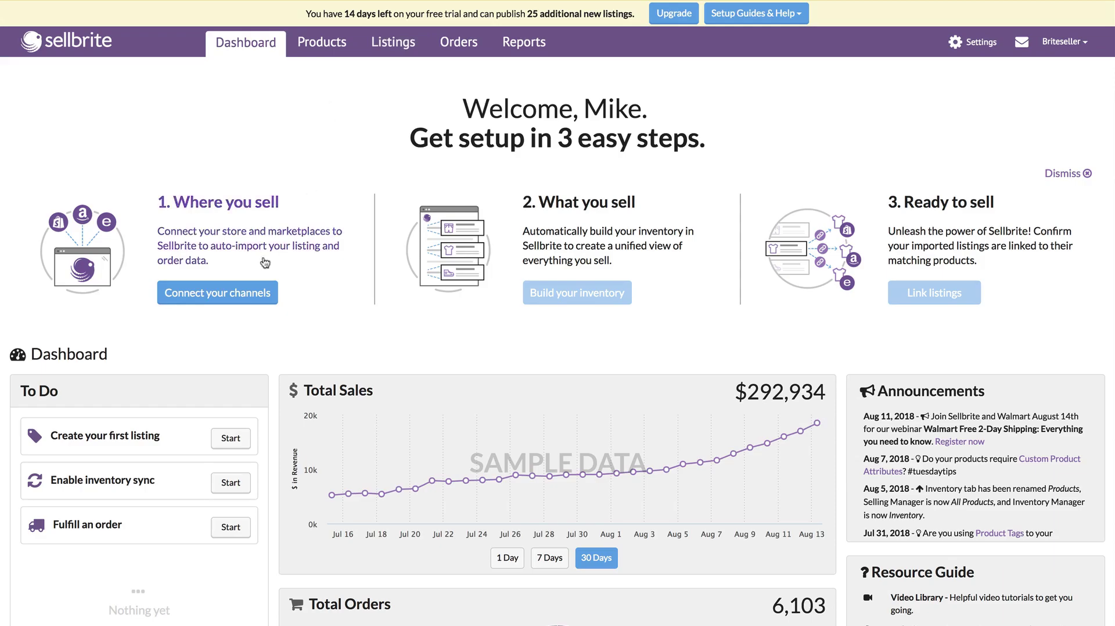
Step: Connect Shopify with nickname 'Shopify' and store URL briteseller.myshopify.com, approving the app install
click(235, 291)
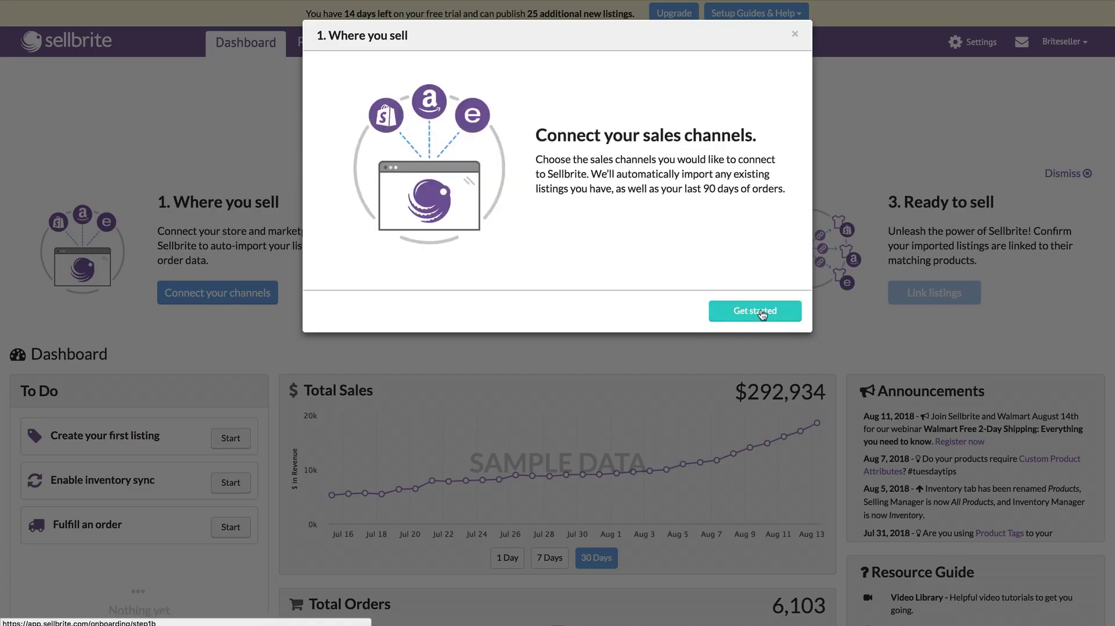
click(757, 312)
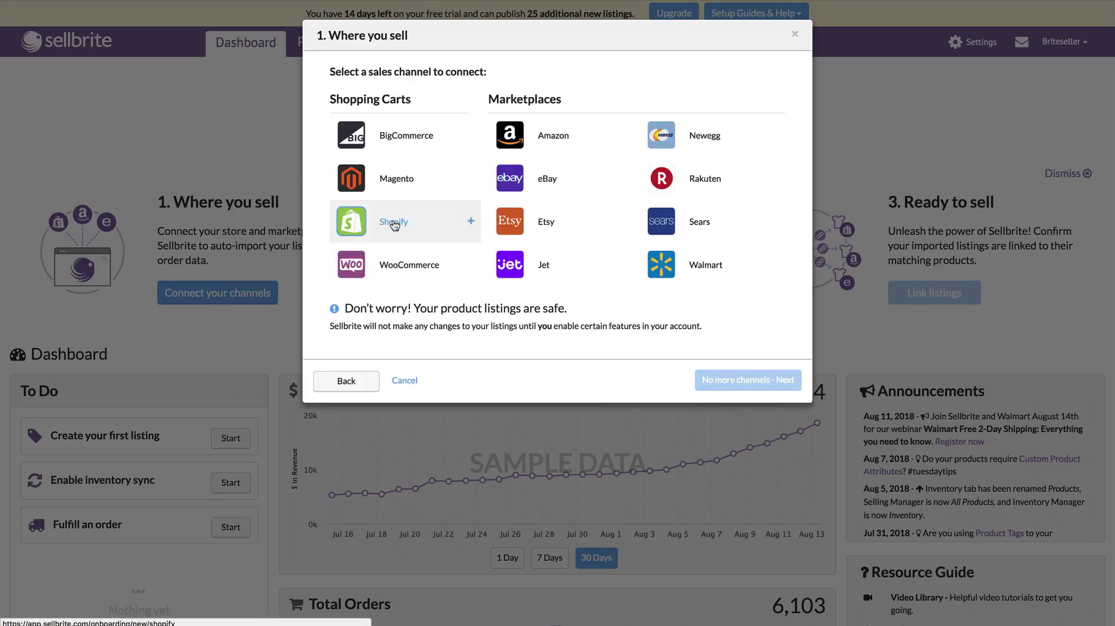
click(394, 222)
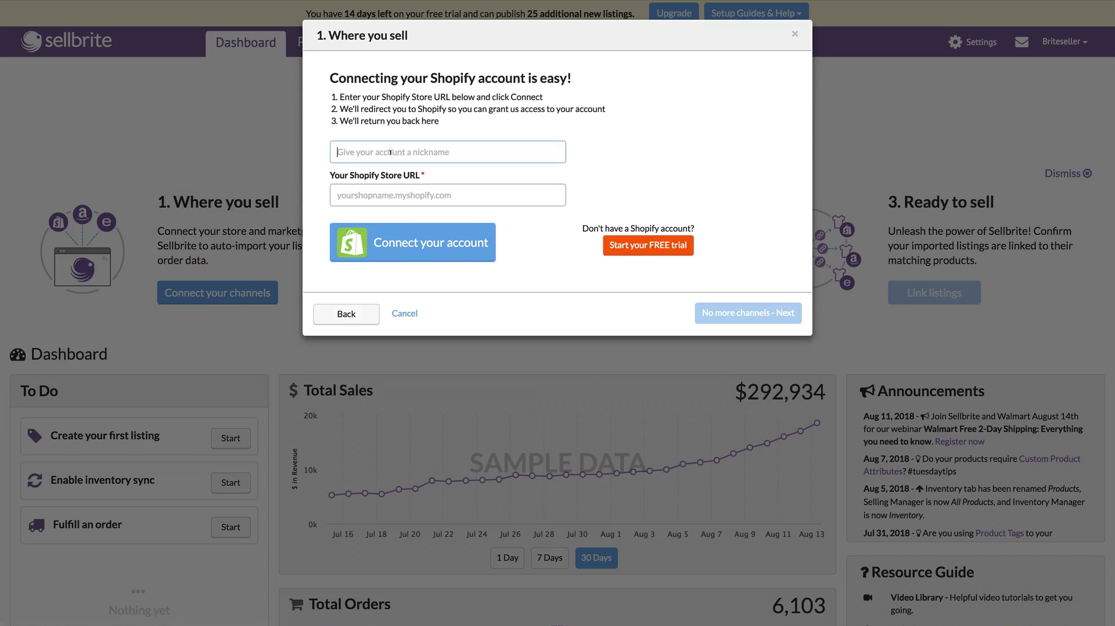
text(Shopify)
key(Tab)
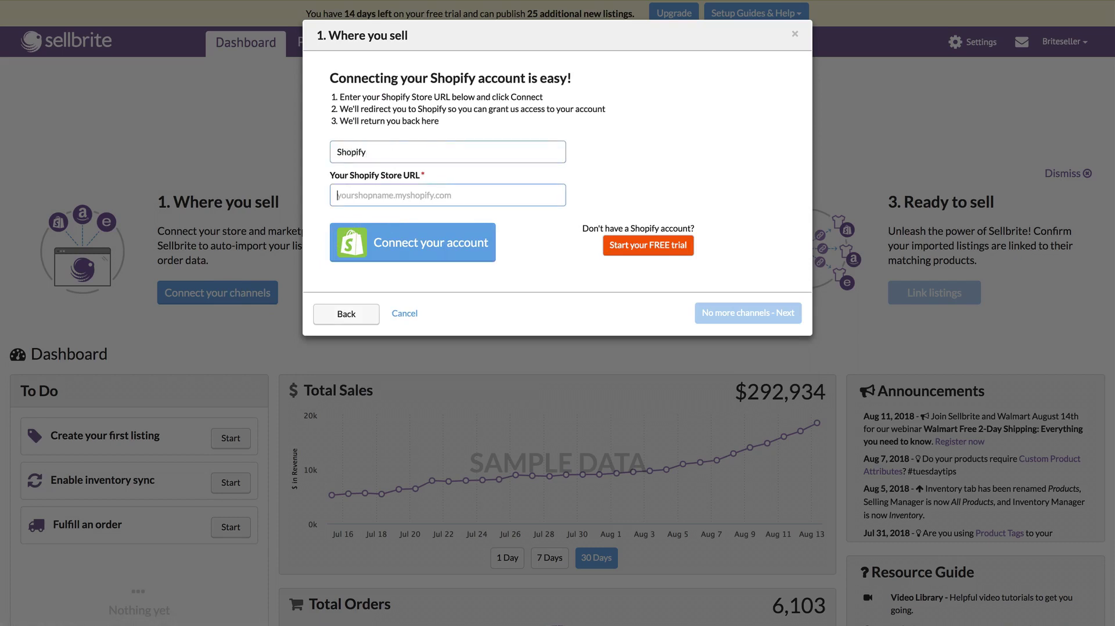
text(briteseller)
text(.myshopify.com)
click(412, 239)
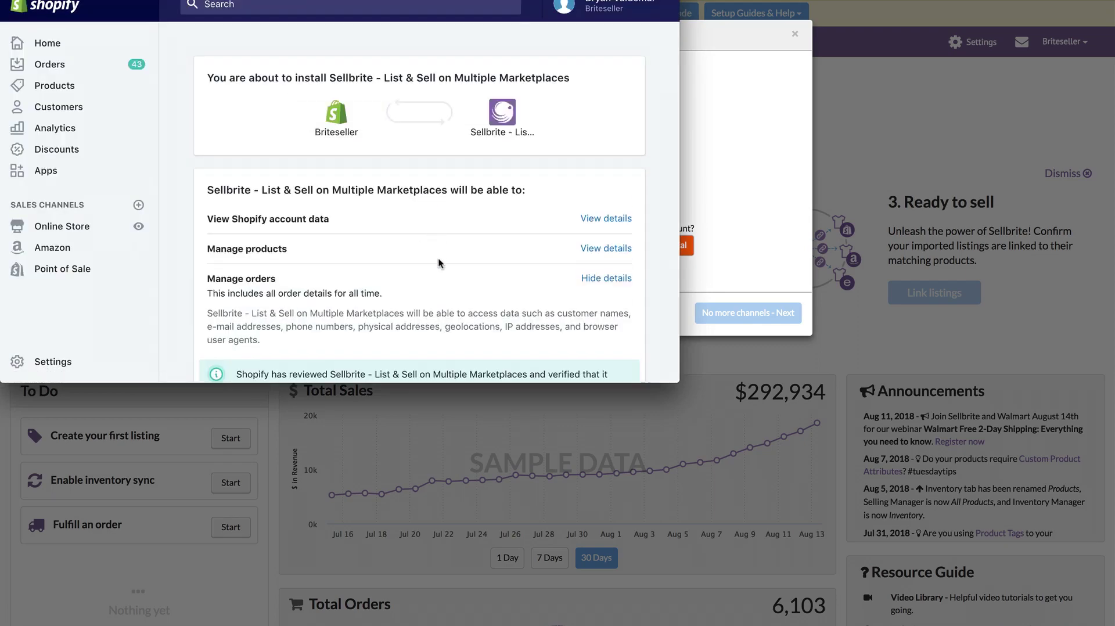
scroll(438, 261, down, 4)
click(592, 280)
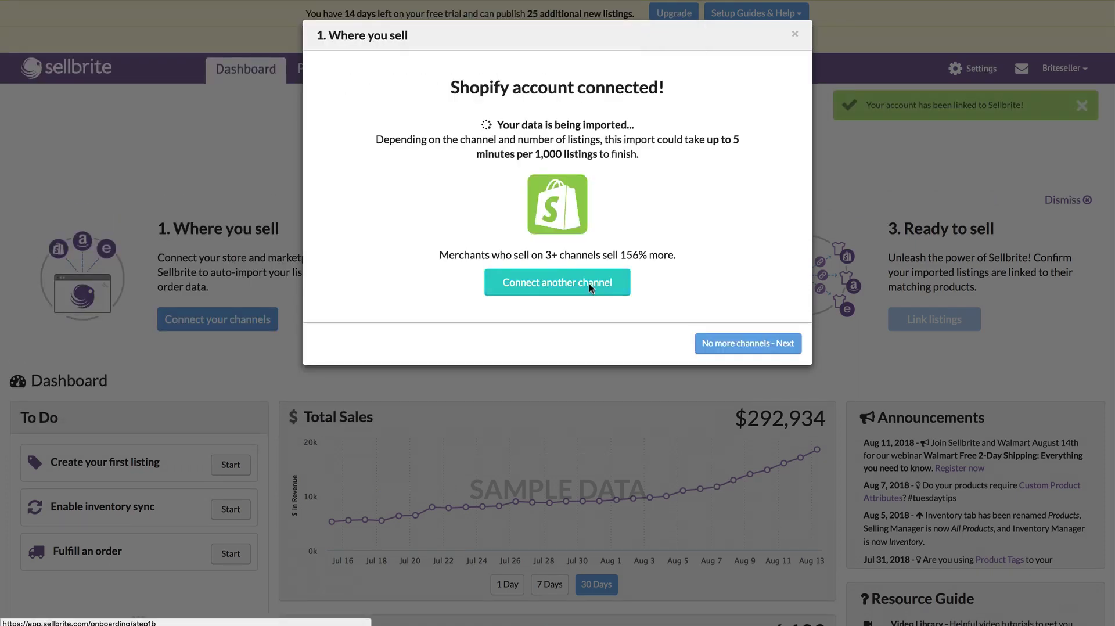
Step: Choose Amazon as the next channel, nickname it 'Amazon', and start linking the account
click(541, 280)
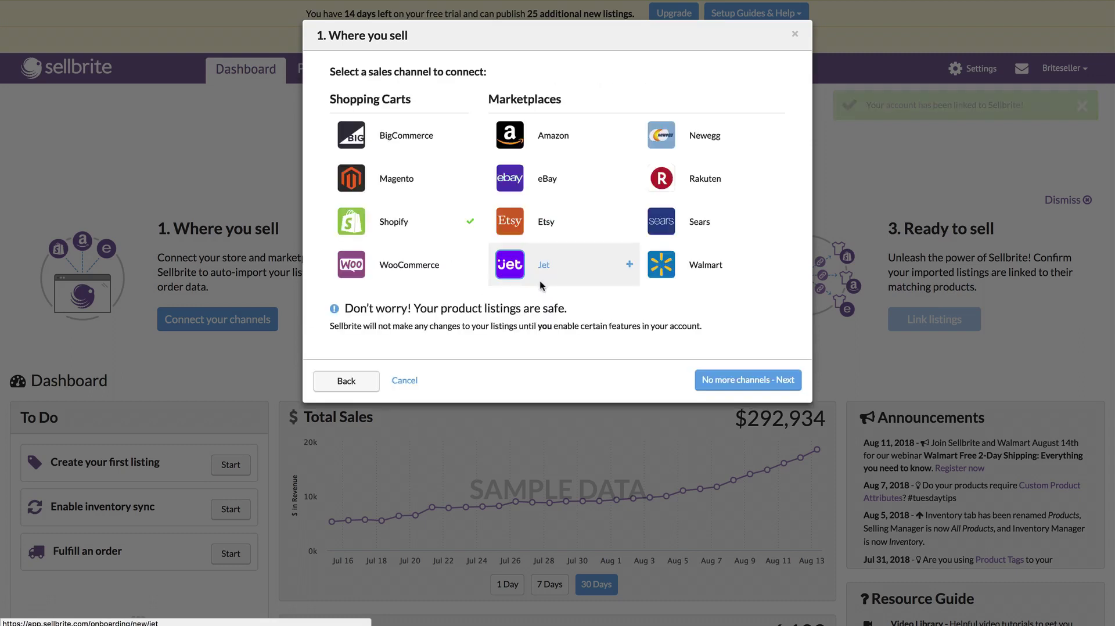
click(543, 137)
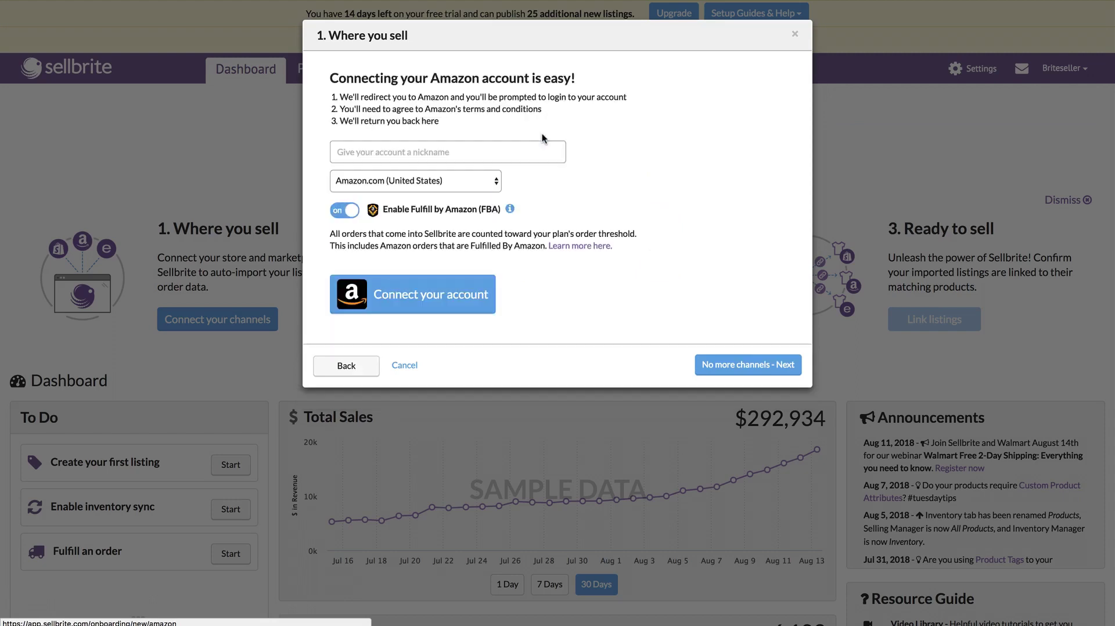
text(Amazon)
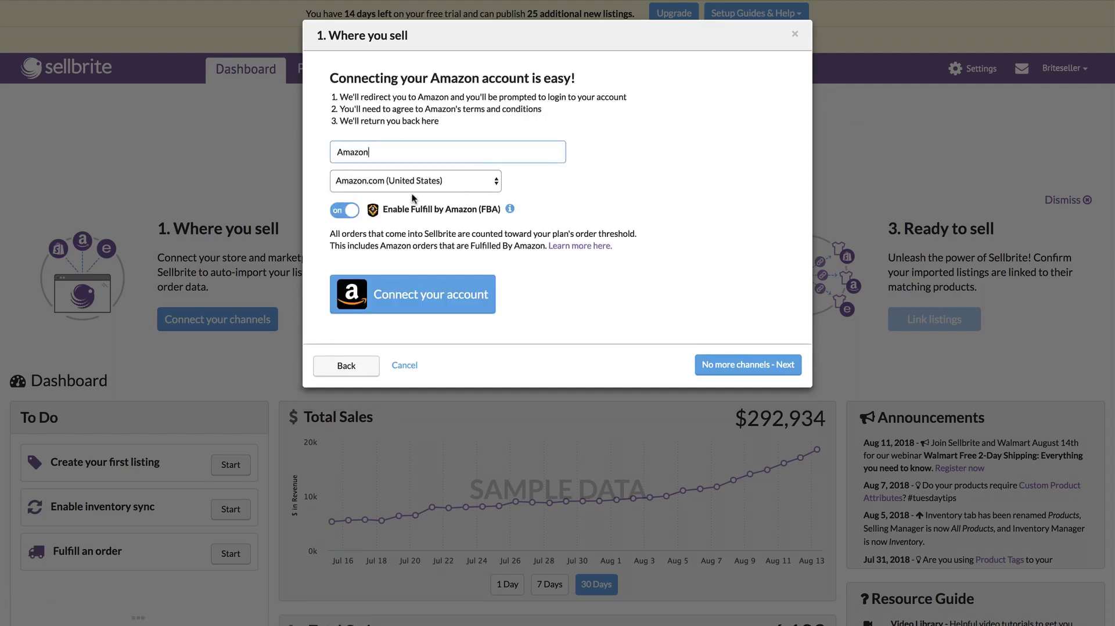
click(414, 287)
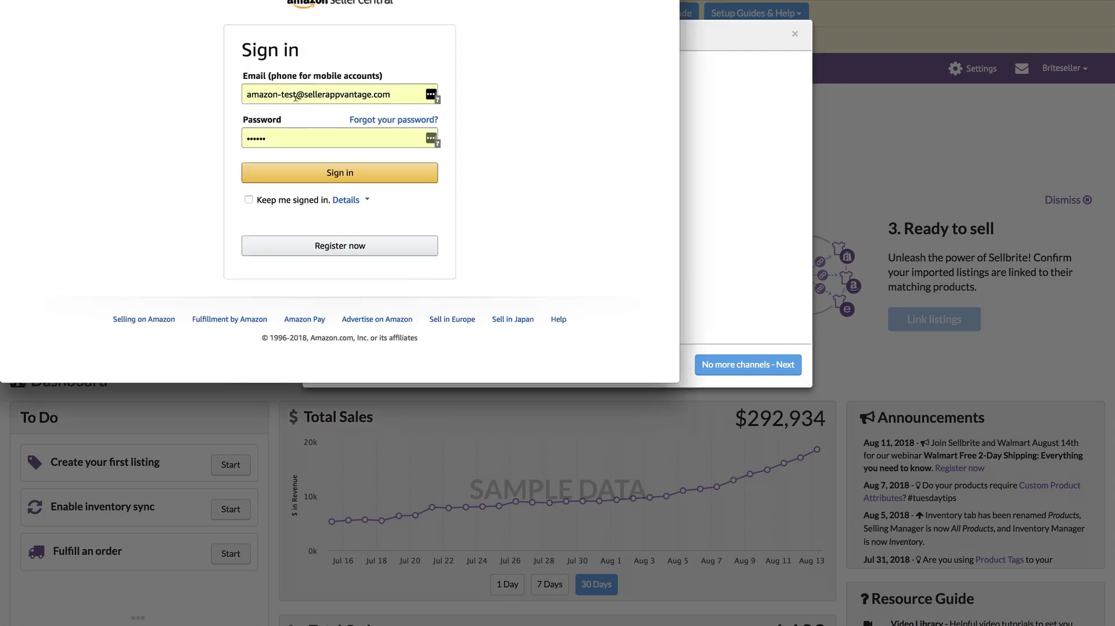
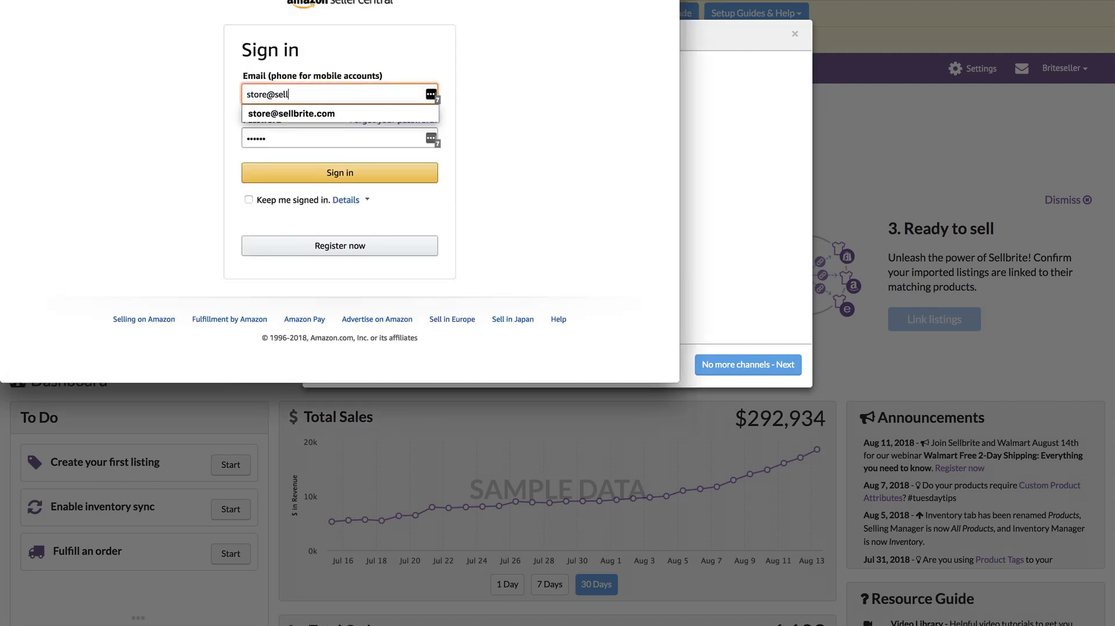
Step: Sign in to the Amazon seller account with its e-mail and password and grant Sellbrite access
key(Tab)
key(ctrl+v)
click(279, 174)
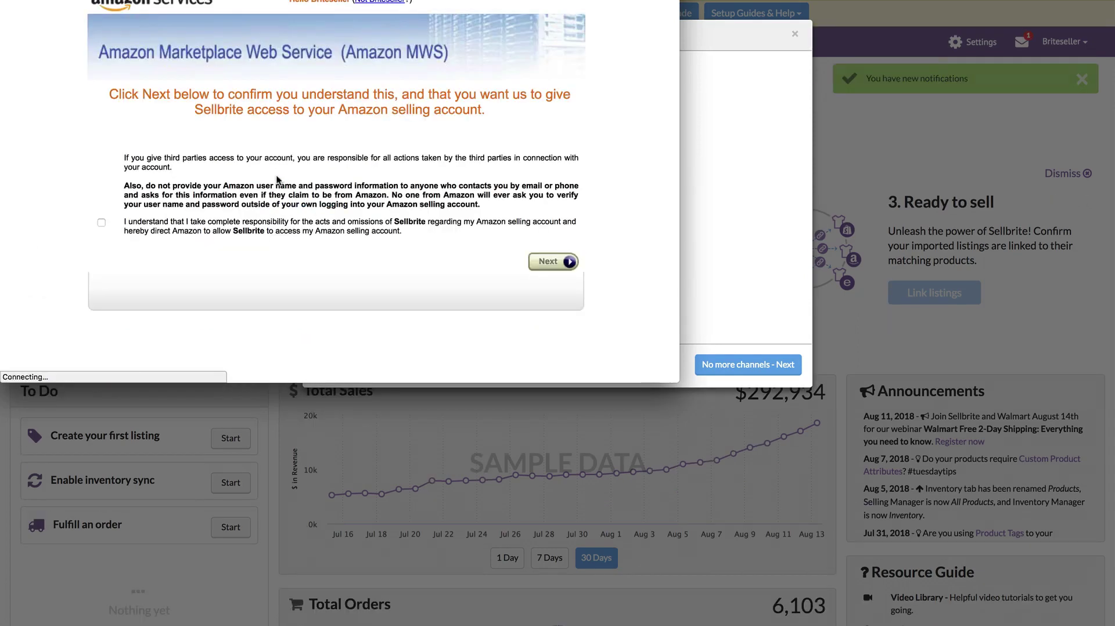
click(101, 223)
click(550, 262)
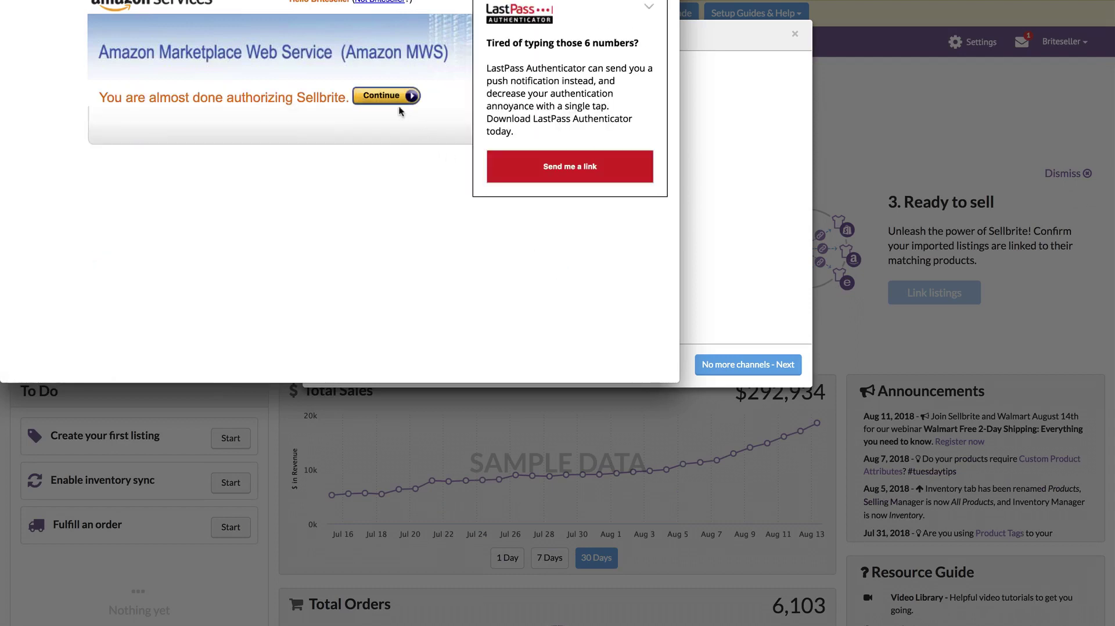
click(381, 94)
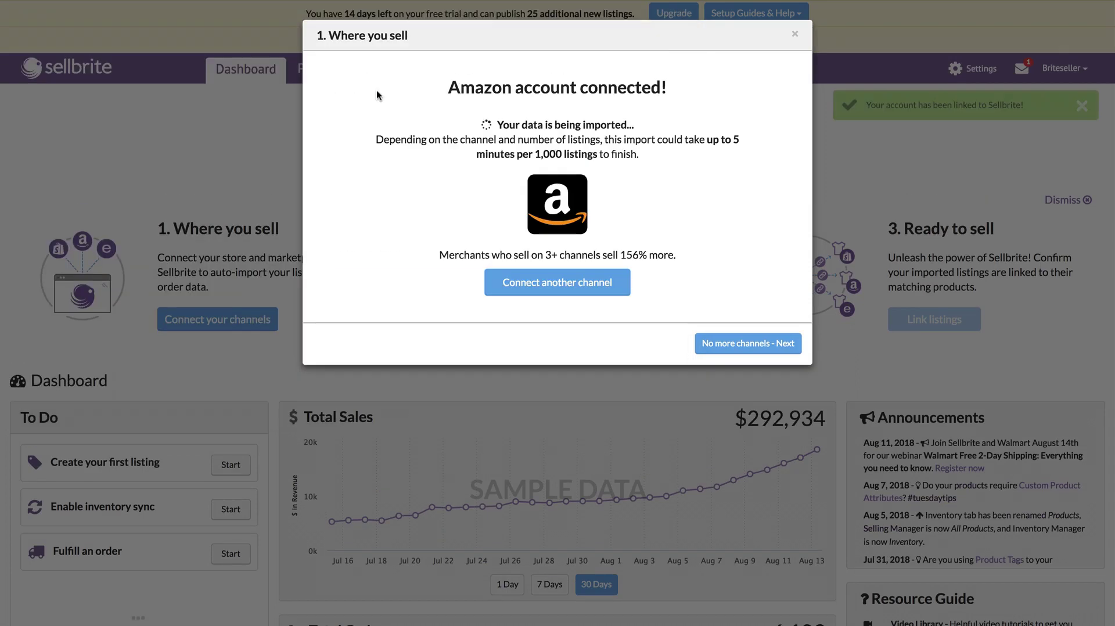
click(550, 284)
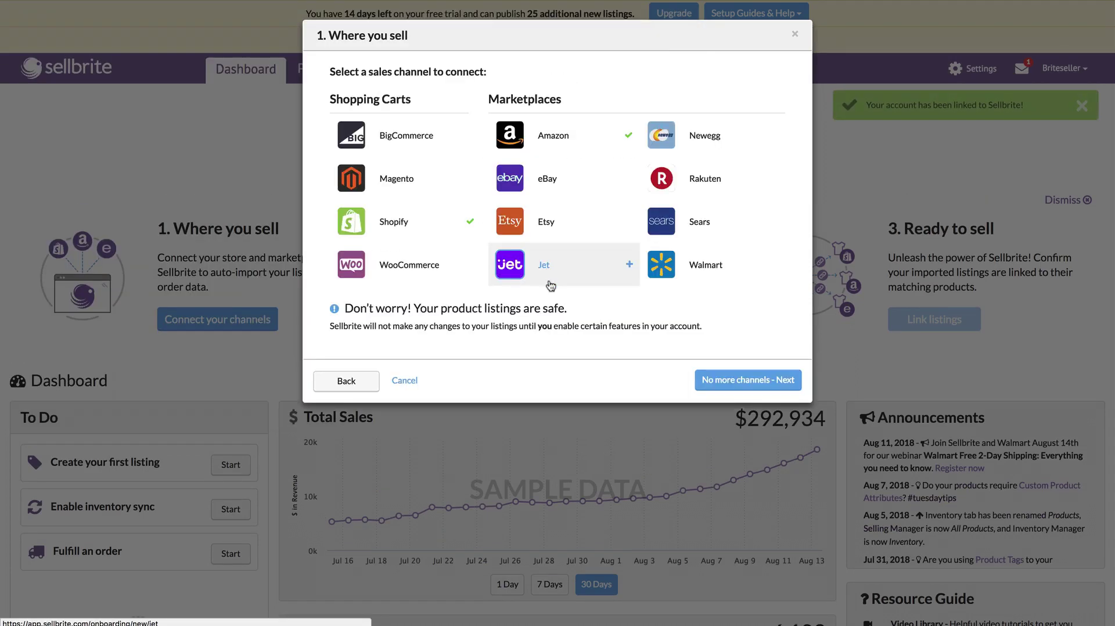
Step: Choose eBay with nickname 'eBay', sign in with the account password, and agree to grant access
click(544, 183)
click(394, 135)
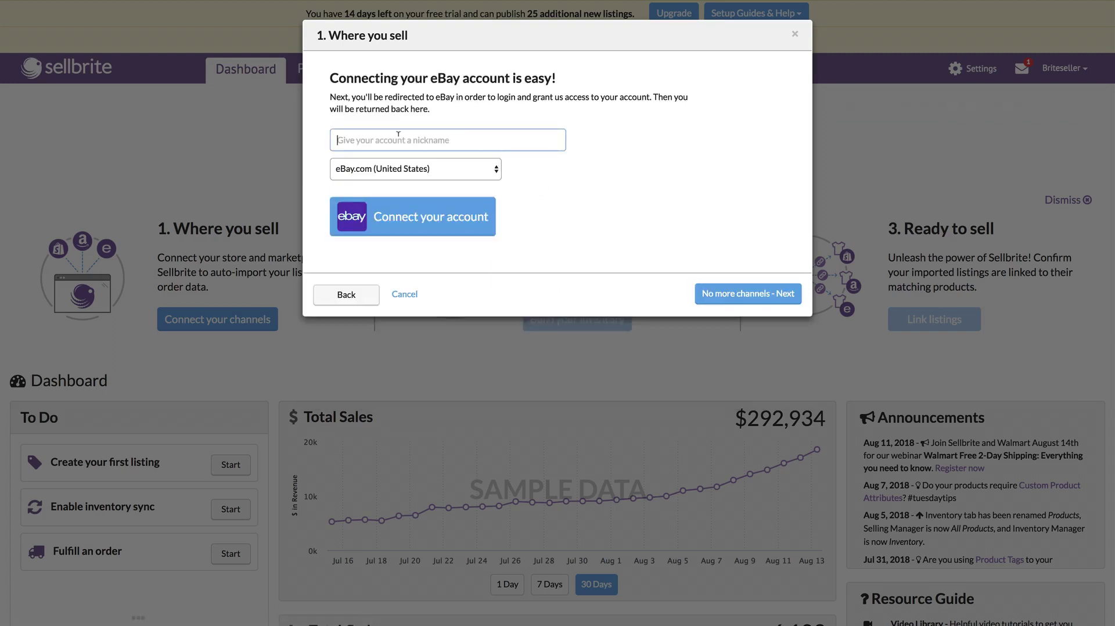
text(eBay)
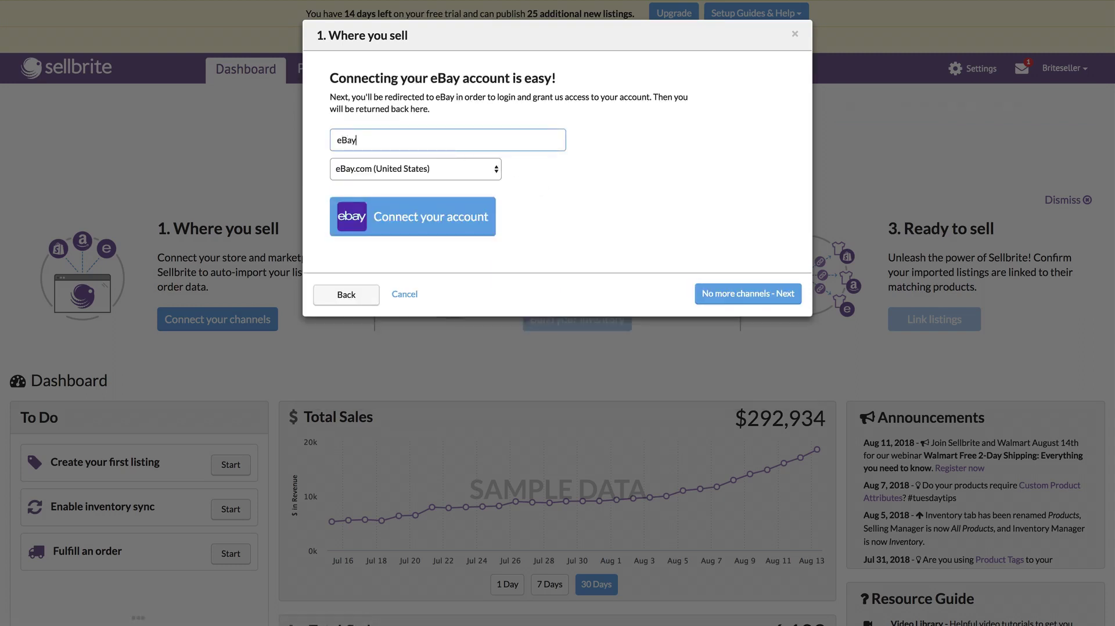
click(399, 215)
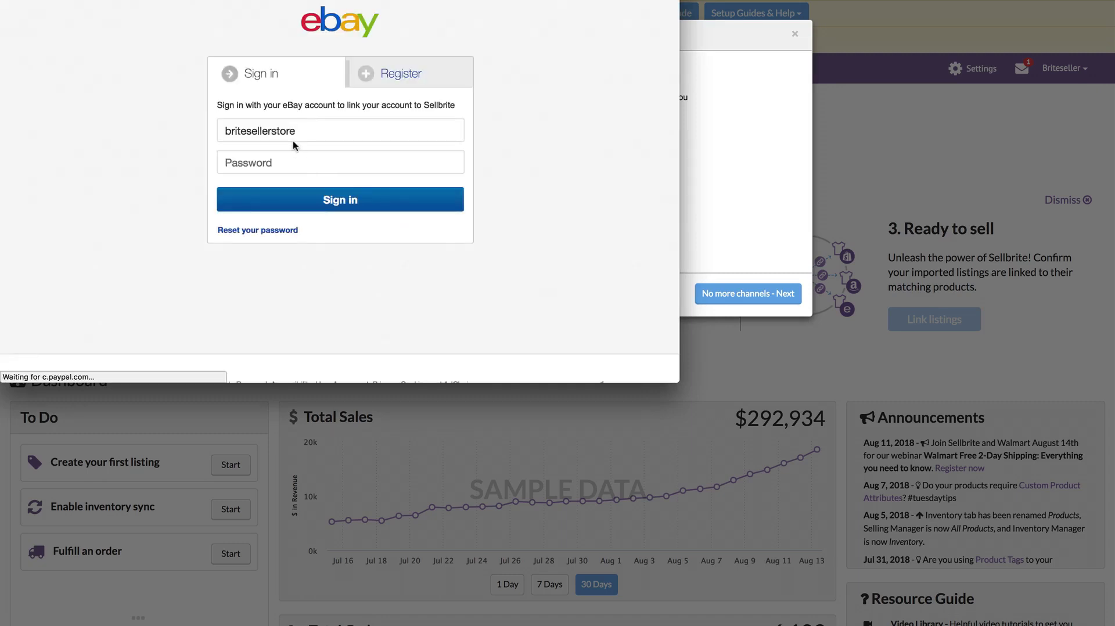
click(286, 161)
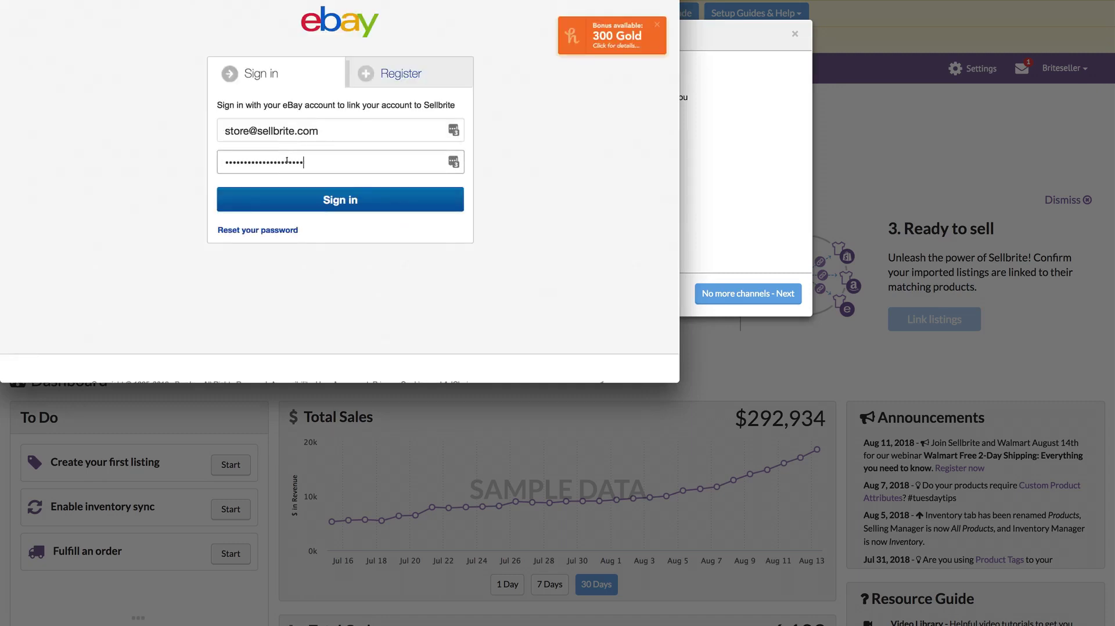
double_click(287, 162)
text(•••••••)
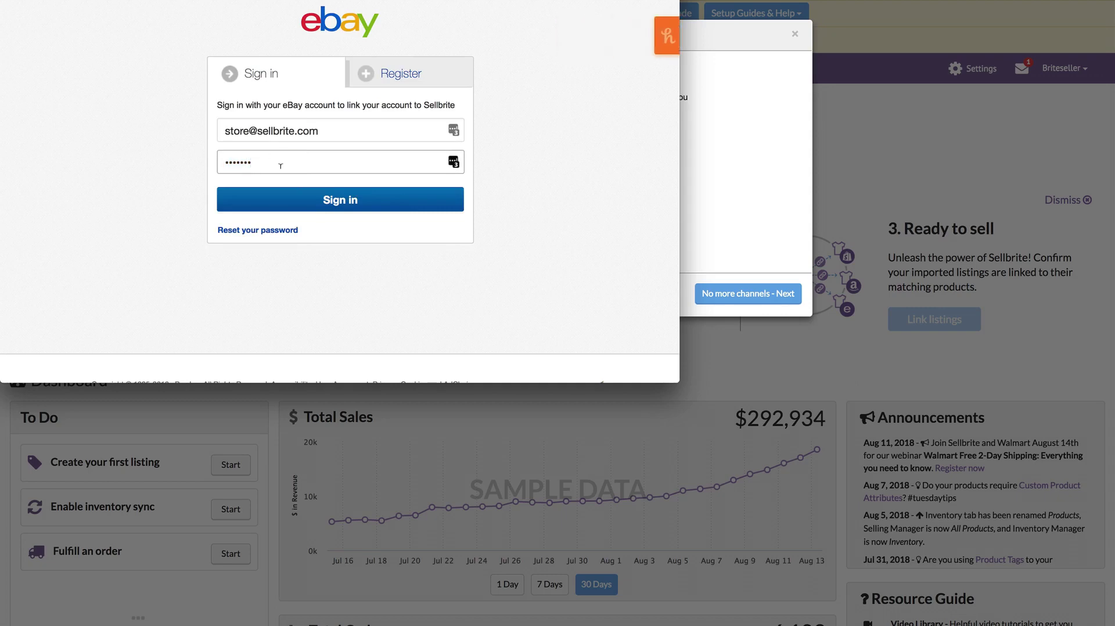
key(Return)
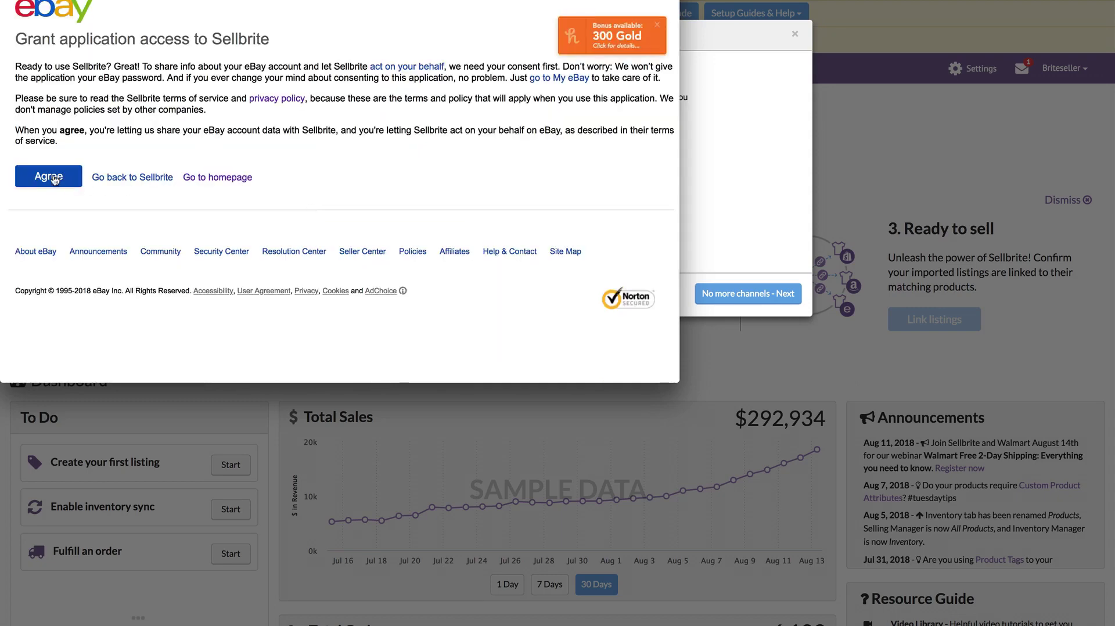
click(54, 178)
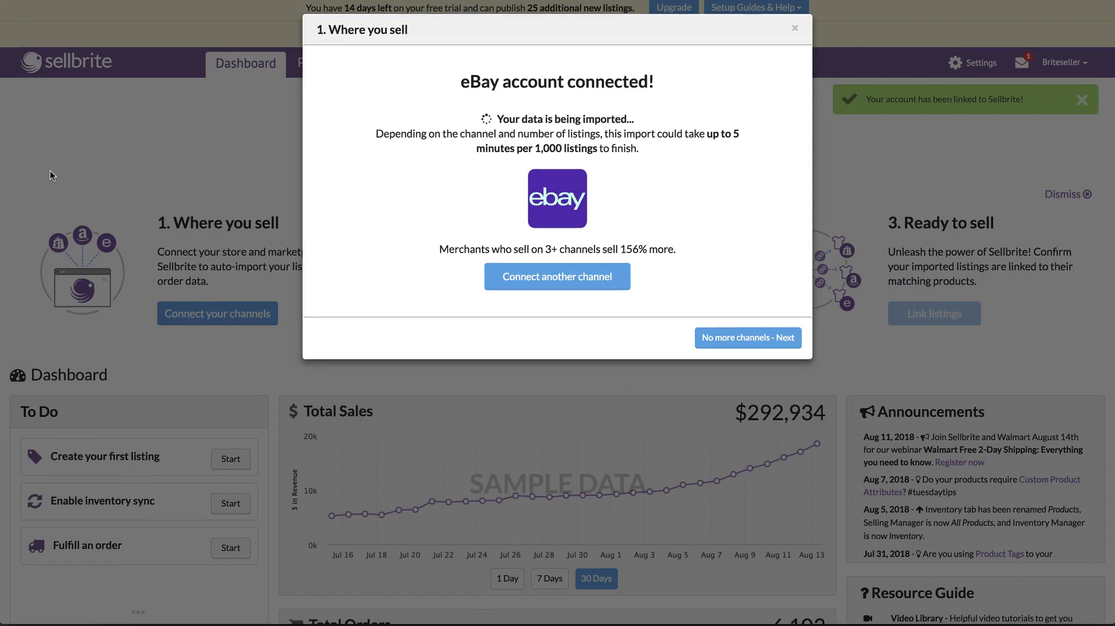
Step: Confirm no more channels are needed and continue to the What you sell step
click(730, 338)
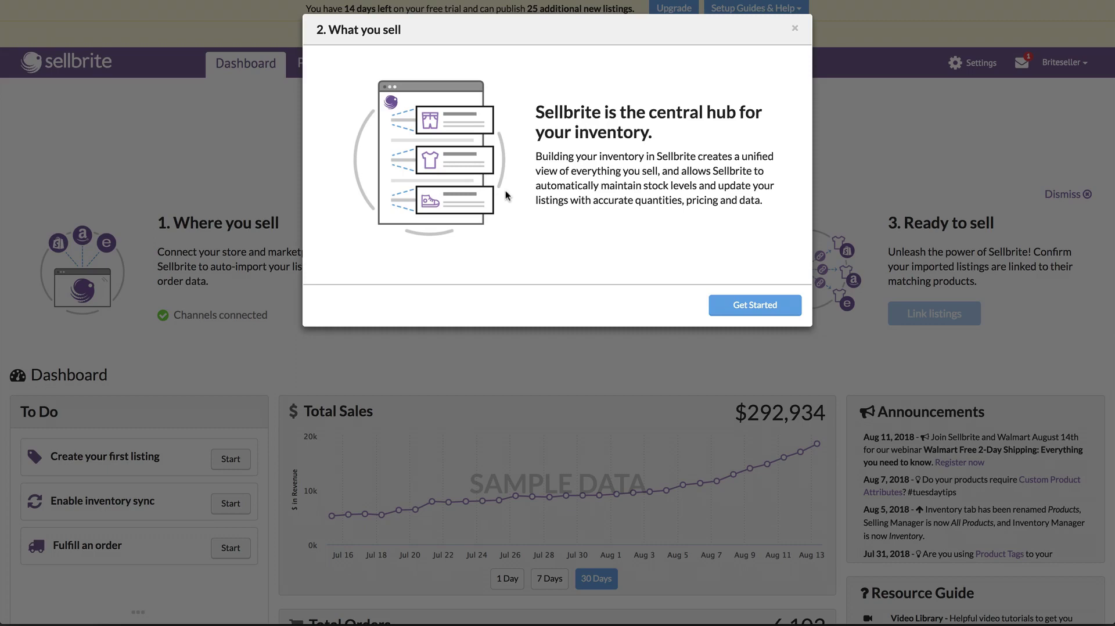
Step: Start the What you sell step to see the inventory source options
click(734, 303)
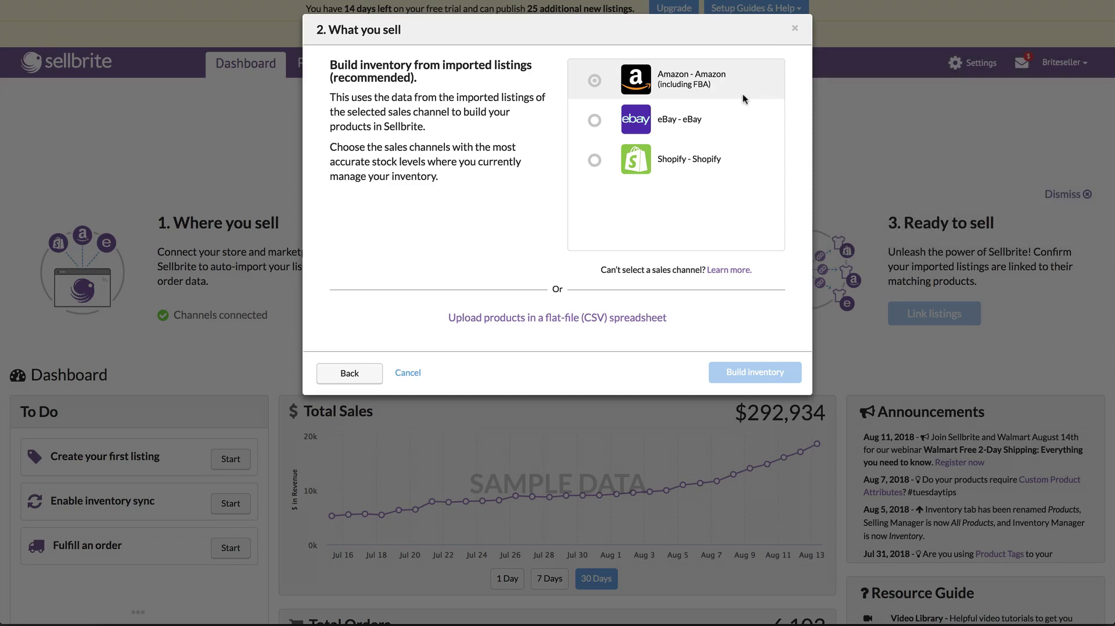
Step: Choose Shopify as the inventory source and build the inventory from its listings
click(727, 162)
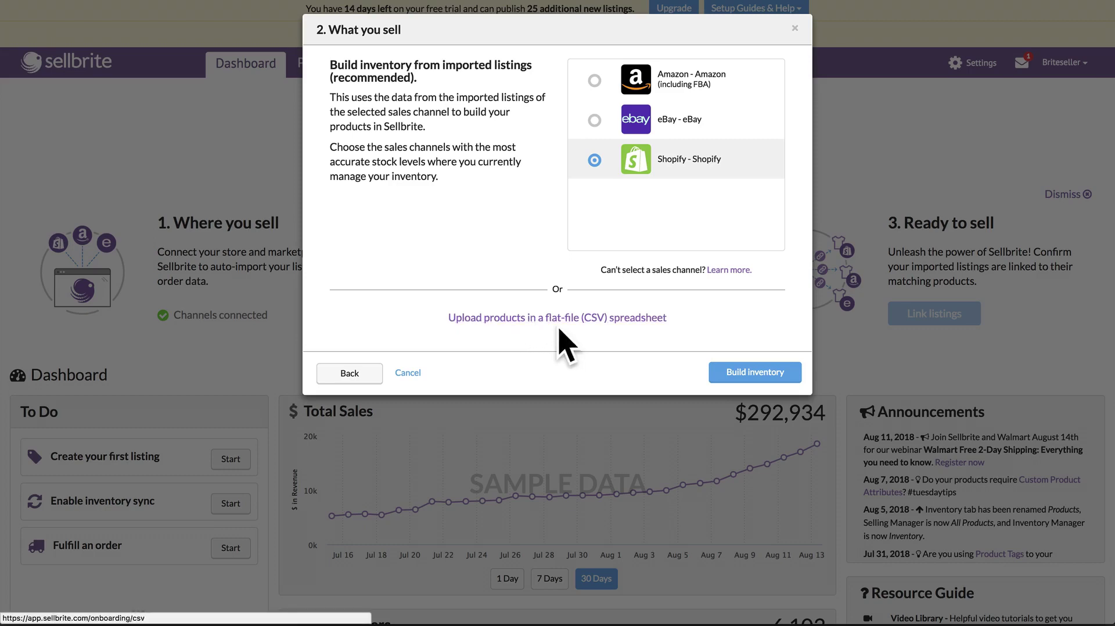
click(750, 368)
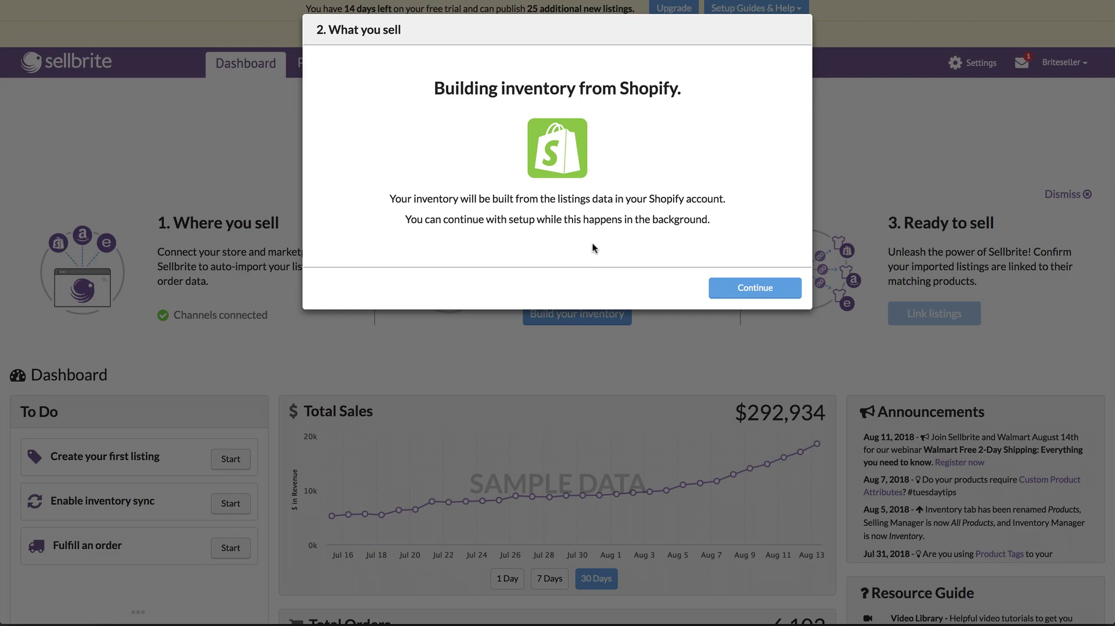
Step: Continue from Building inventory to the Ready to Sell step
click(734, 284)
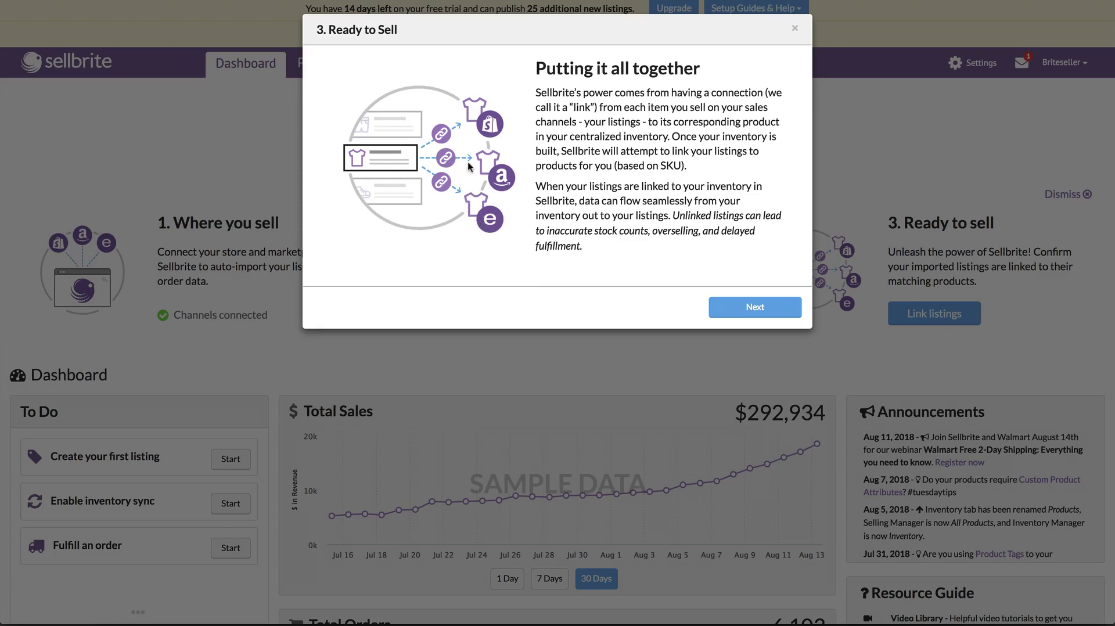
Step: Advance to the final page explaining how to manually link unlinked listings to products
click(756, 308)
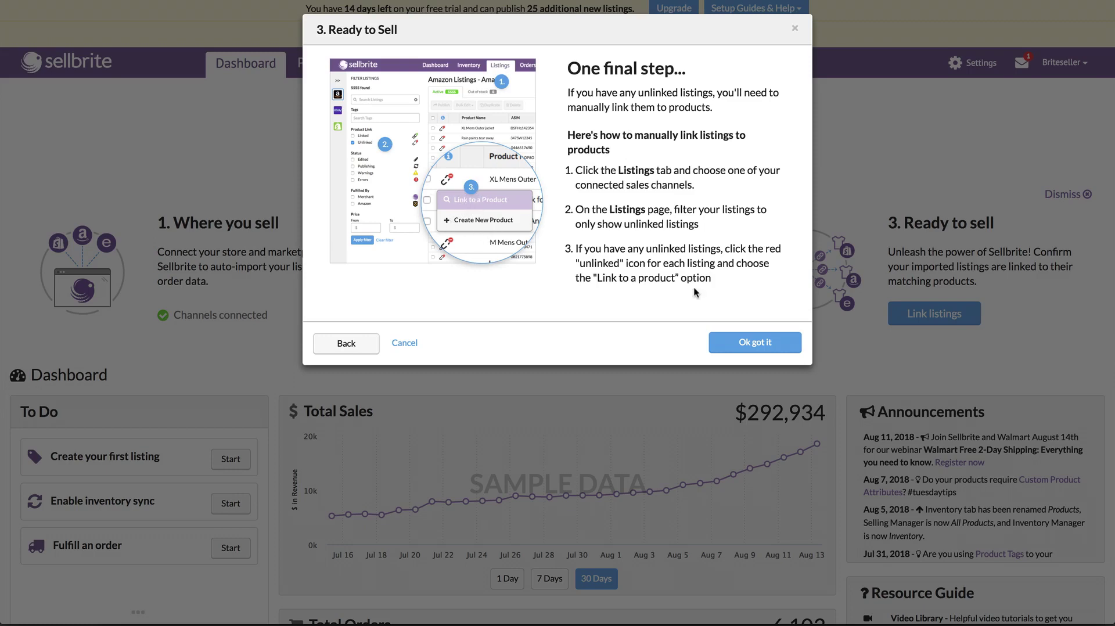
Step: Dismiss the instructions dialog to mark setup complete, then show listings grouped by sales channel
click(756, 342)
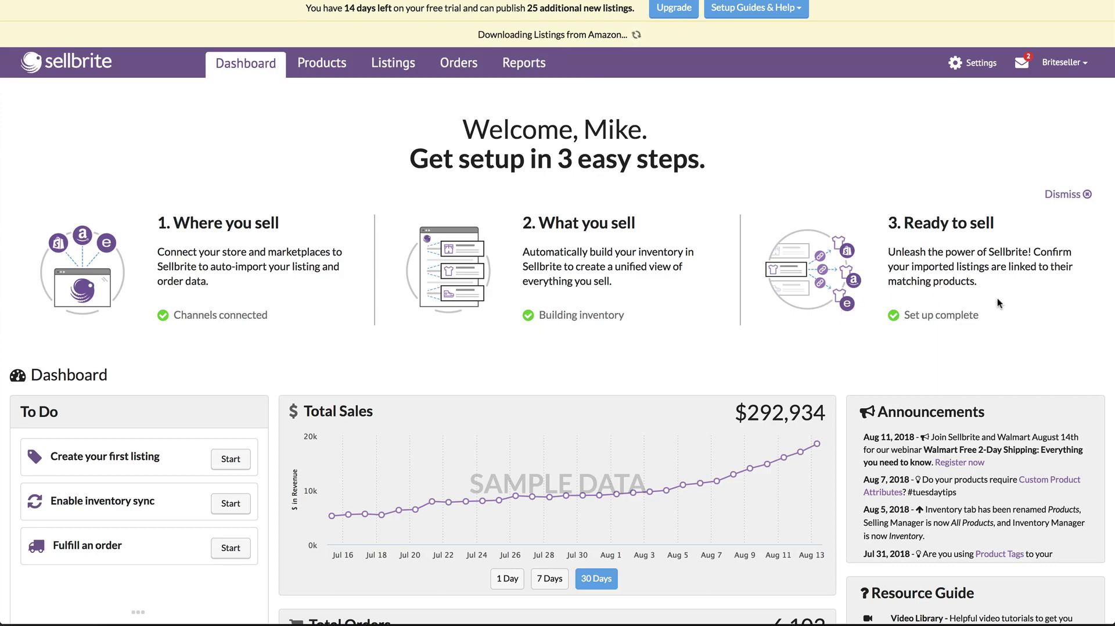
click(392, 65)
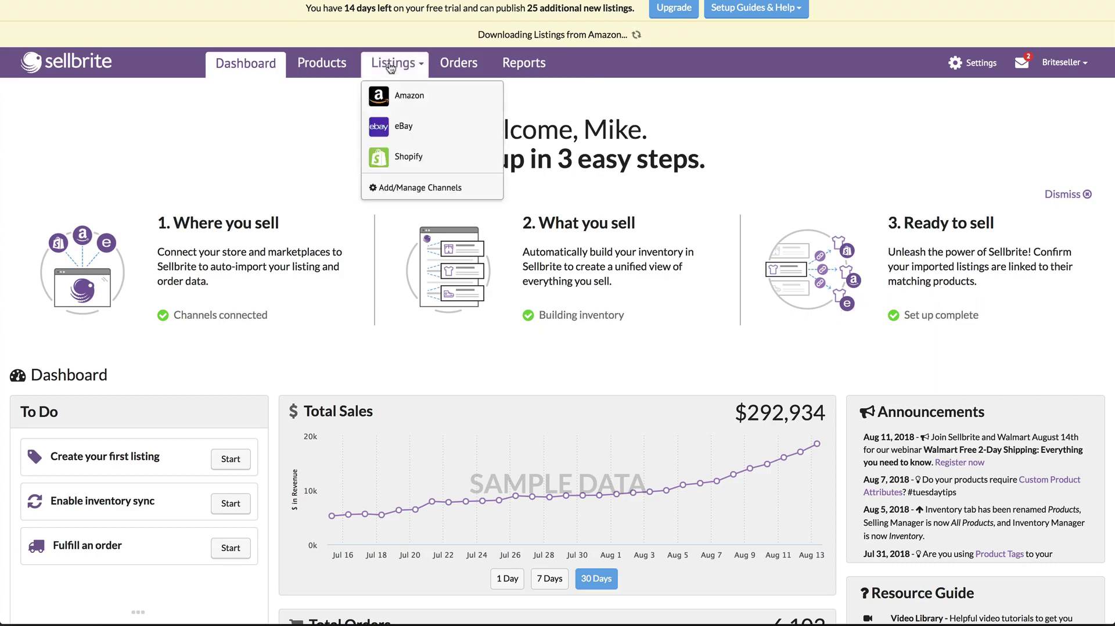